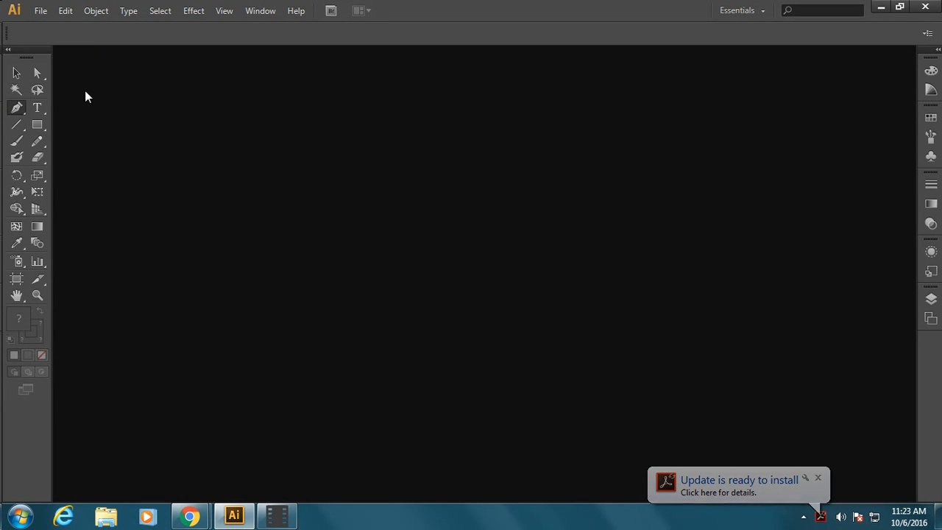
# Create a new Letter-size print document named "test" with one artboard.
pyautogui.click(39, 13)
pyautogui.click(46, 23)
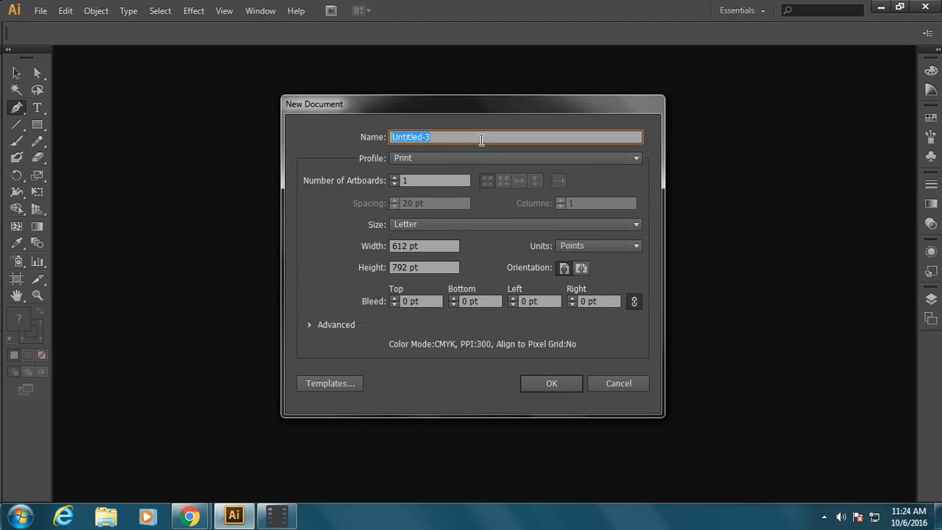
pyautogui.write('test')
pyautogui.click(553, 383)
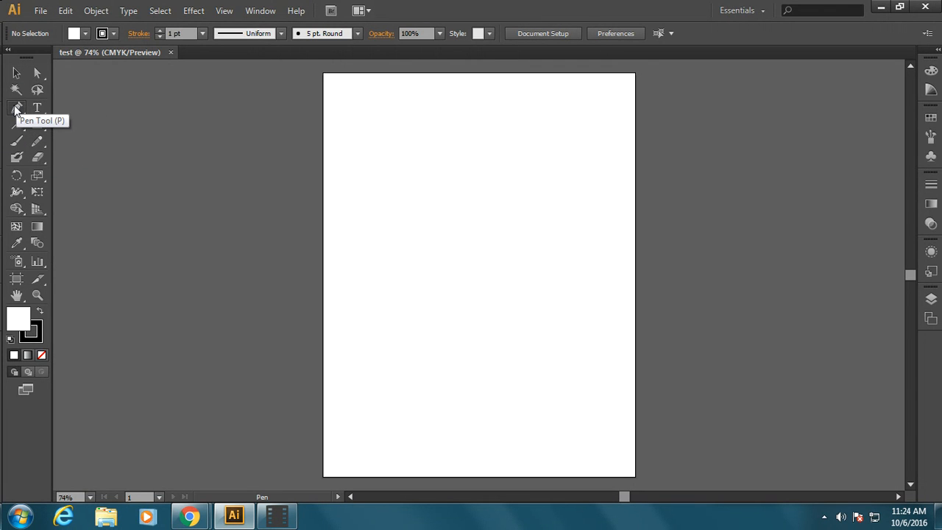
# Draw a large closed crown-like shape with straight Pen tool segments and jagged peaks in the upper half of the artboard.
pyautogui.click(385, 125)
pyautogui.click(385, 234)
pyautogui.click(553, 239)
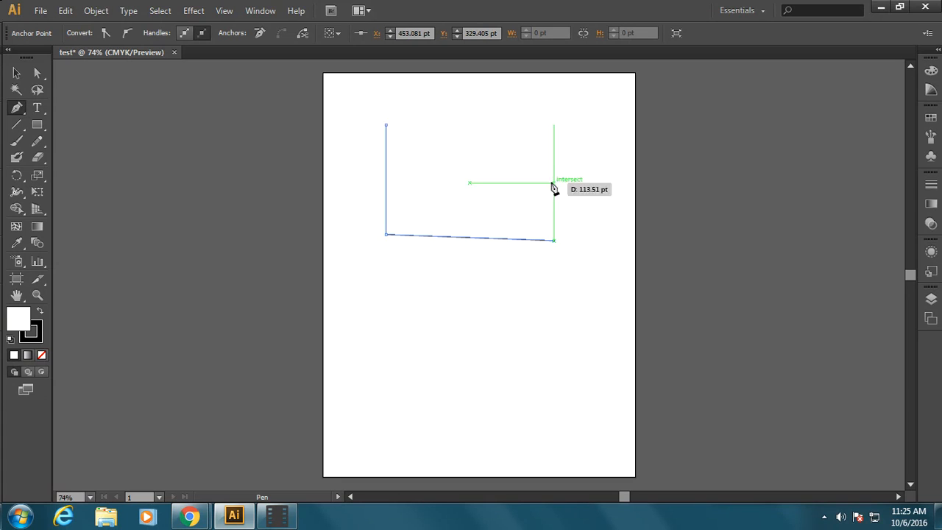
pyautogui.click(553, 153)
pyautogui.click(486, 195)
pyautogui.click(496, 121)
pyautogui.click(446, 189)
pyautogui.click(445, 128)
pyautogui.click(418, 197)
pyautogui.click(404, 152)
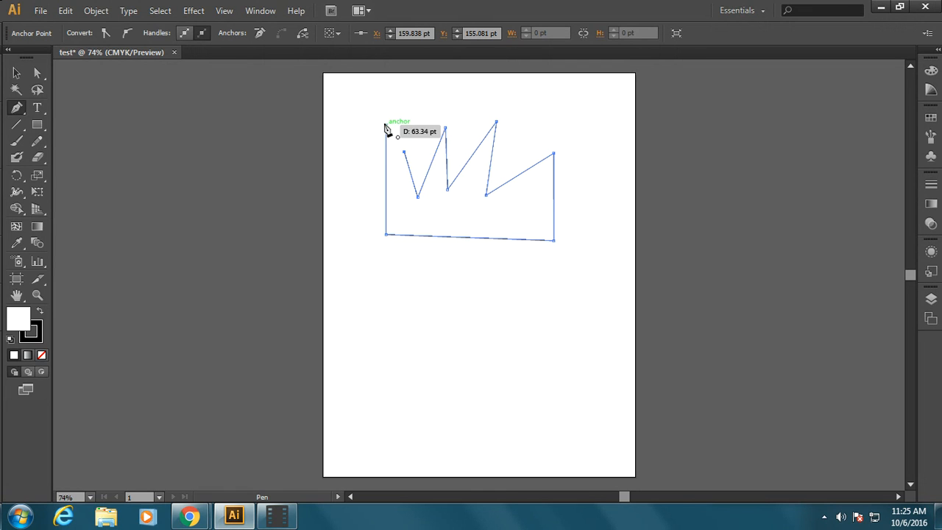
pyautogui.click(384, 126)
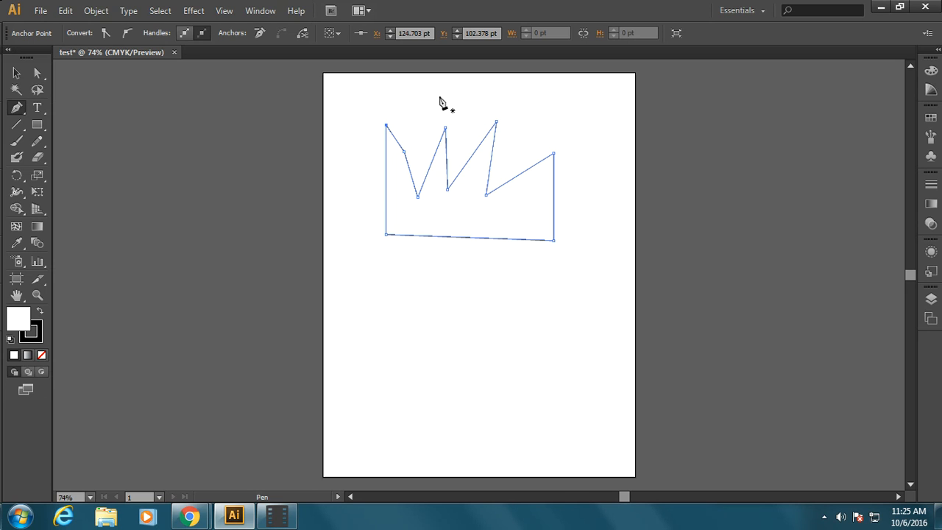
# Draw a small closed six-point shape with a curved notch below the crown shape, near the artboard's left edge.
pyautogui.click(347, 286)
pyautogui.click(351, 348)
pyautogui.click(410, 311)
pyautogui.click(382, 281)
pyautogui.click(372, 304)
pyautogui.click(360, 261)
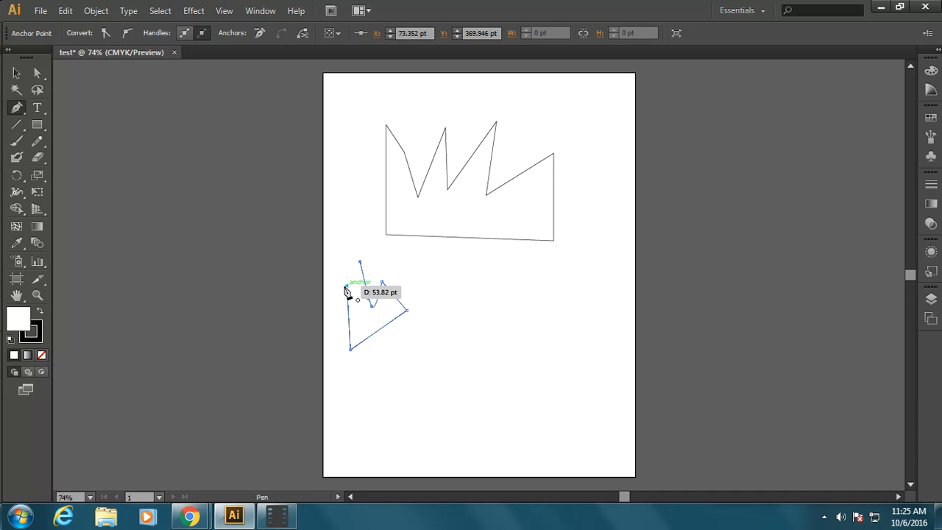
pyautogui.click(346, 286)
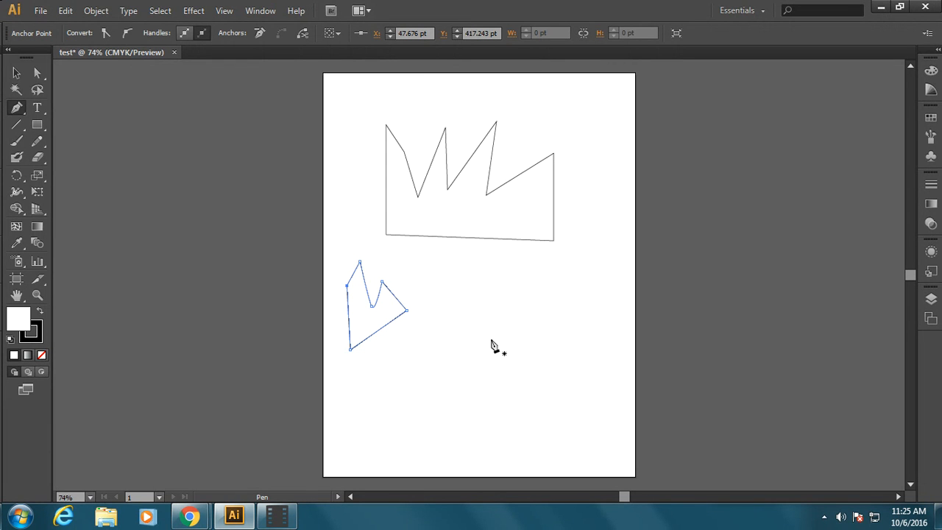
# Draw a closed shape with curved Pen tool segments and rounded peaks below the right half of the crown shape.
pyautogui.click(474, 284)
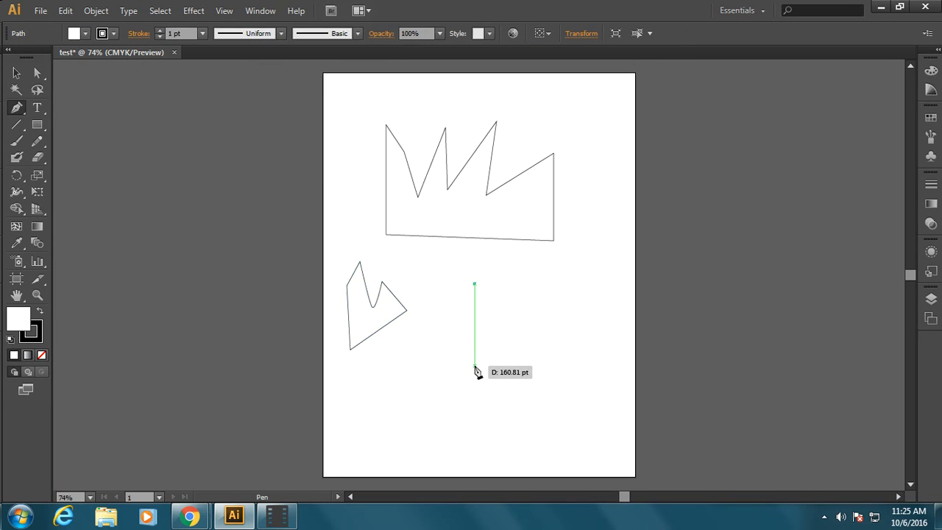
pyautogui.moveTo(474, 366); pyautogui.dragTo(532, 383)
pyautogui.moveTo(558, 350); pyautogui.dragTo(486, 288)
pyautogui.moveTo(478, 335); pyautogui.dragTo(474, 288)
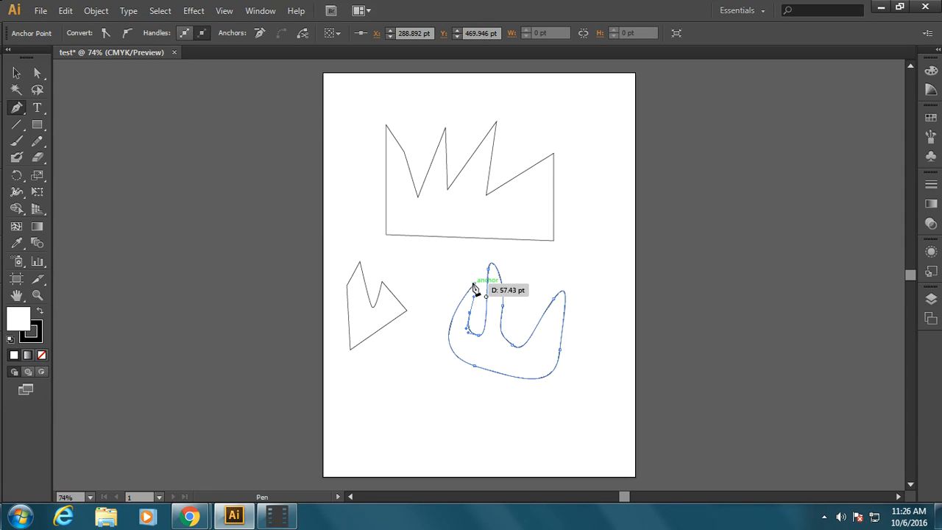
pyautogui.moveTo(474, 288); pyautogui.dragTo(475, 287)
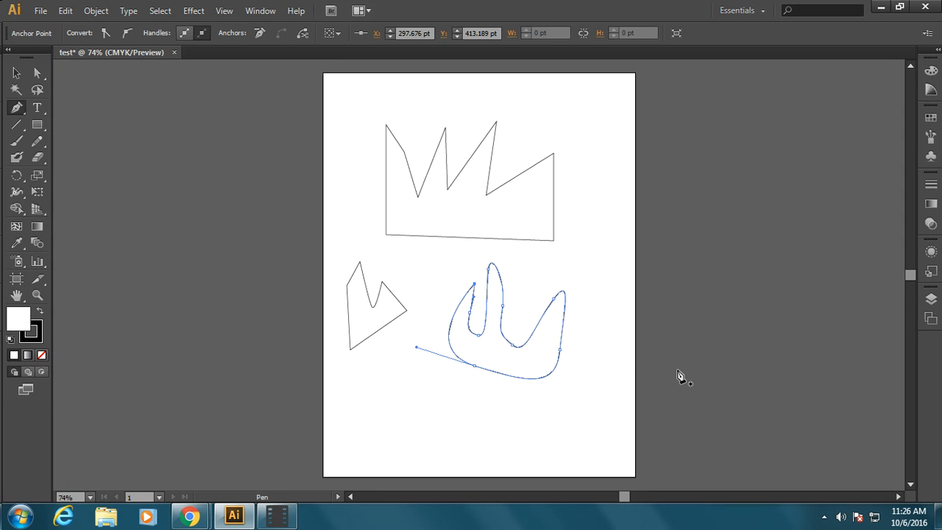
# Delete the crown shape's two left inner valley anchor points and its upper-right corner point.
pyautogui.click(16, 110)
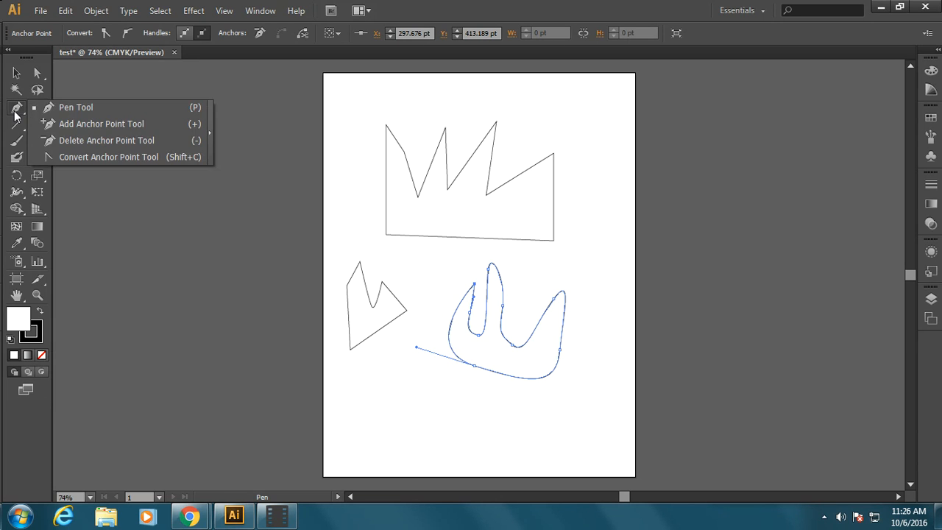
pyautogui.click(74, 142)
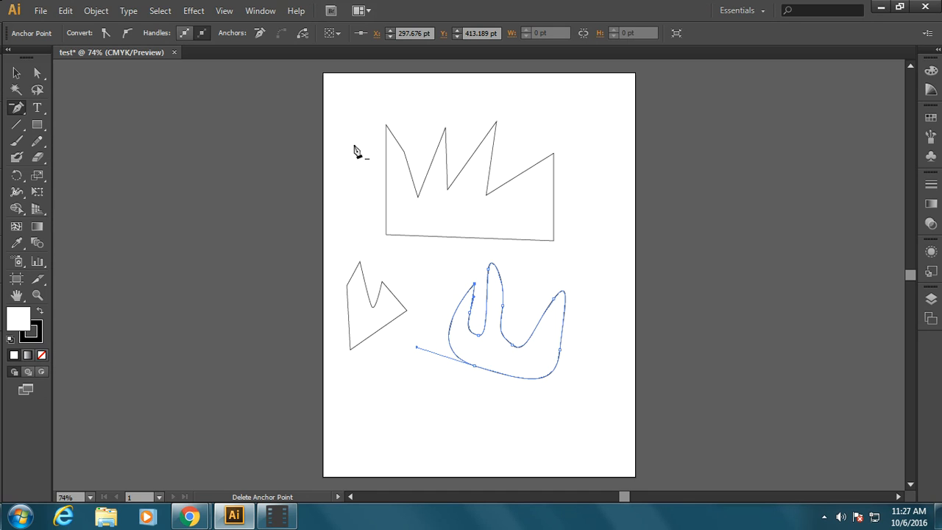
pyautogui.click(416, 198)
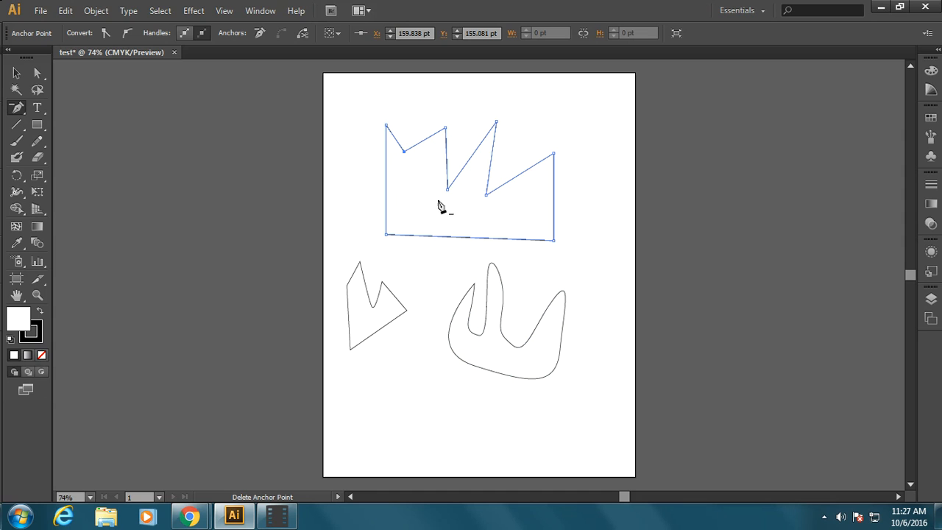
pyautogui.click(446, 190)
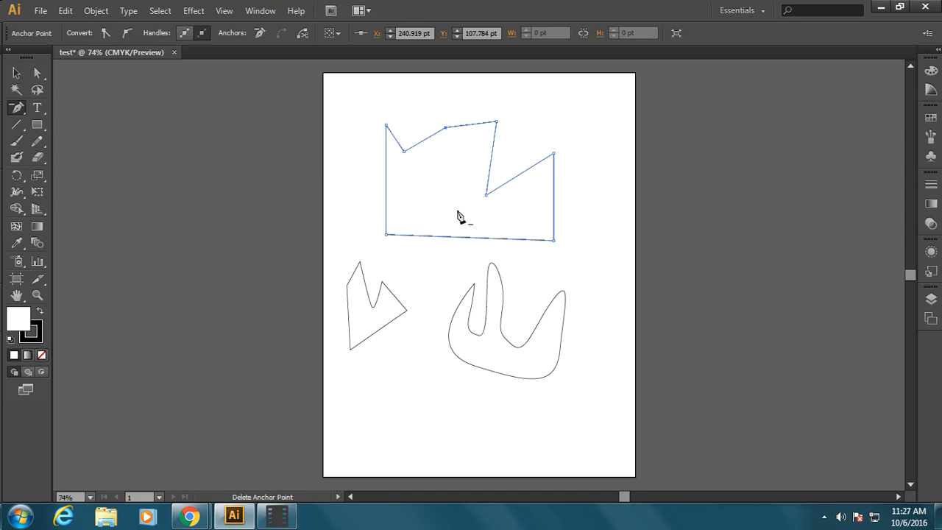
pyautogui.click(550, 155)
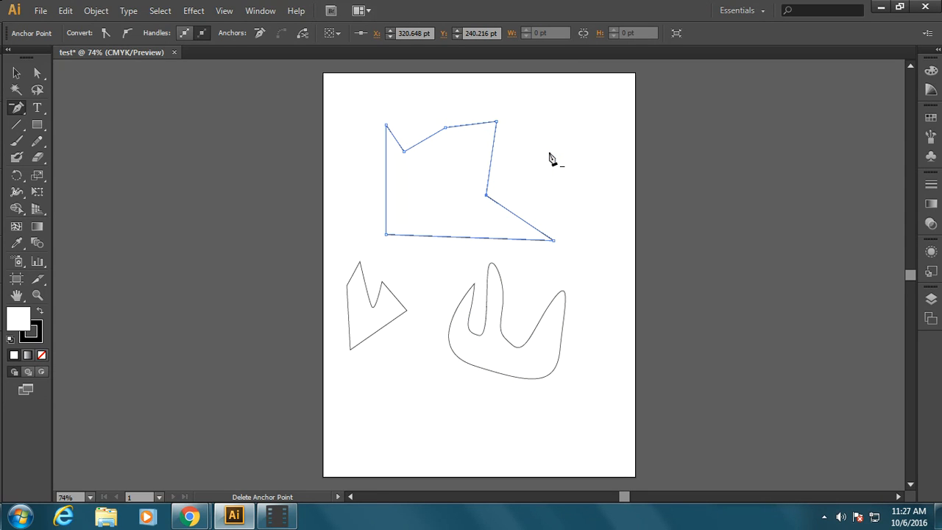
# Delete the small shape's right and bottom corner anchors, and the curved shape's left-peak and valley anchors.
pyautogui.click(406, 310)
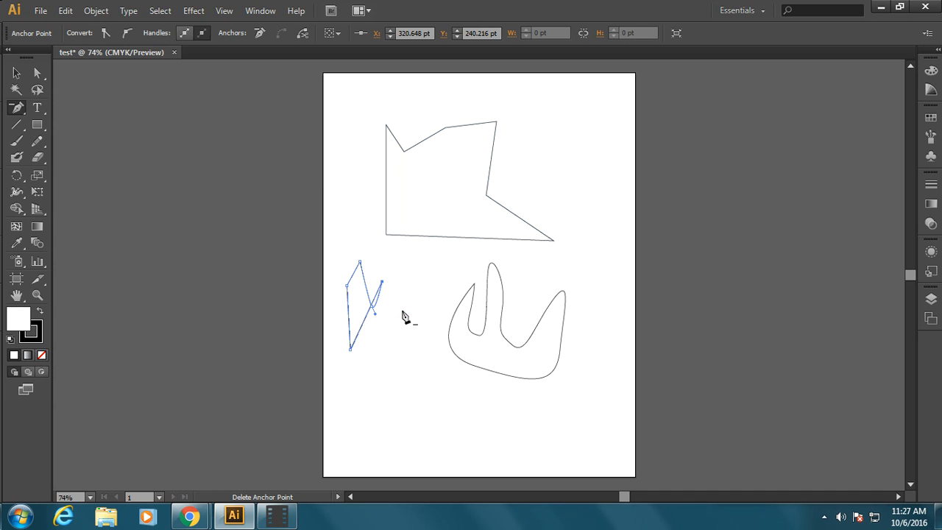
pyautogui.click(350, 350)
pyautogui.click(473, 287)
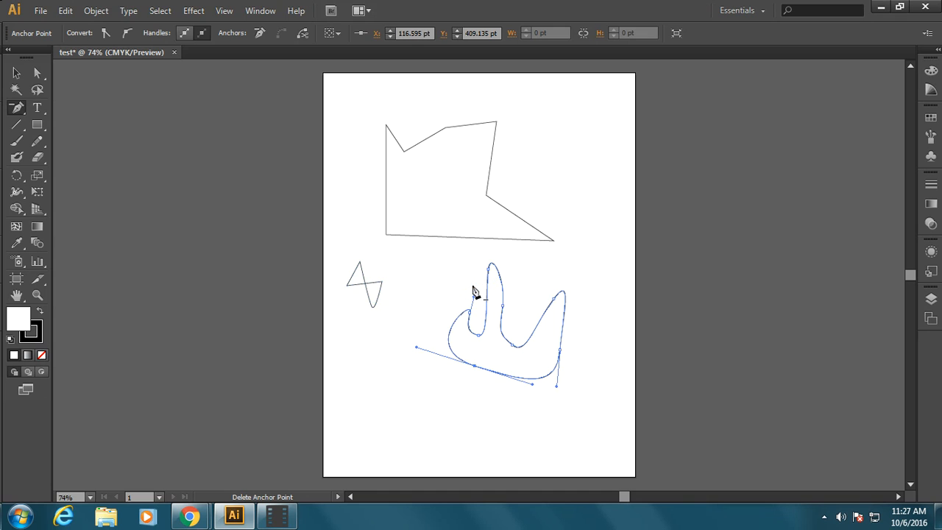
pyautogui.click(479, 343)
pyautogui.click(468, 317)
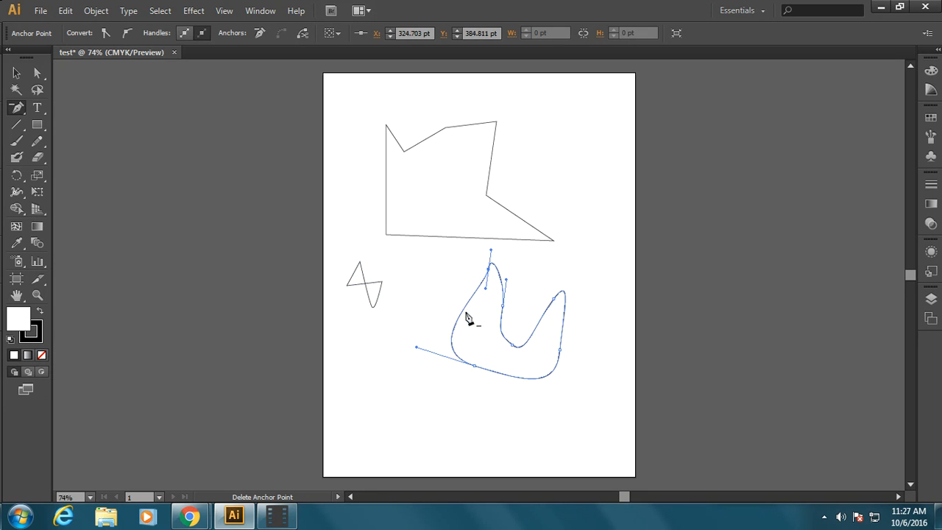
pyautogui.click(512, 347)
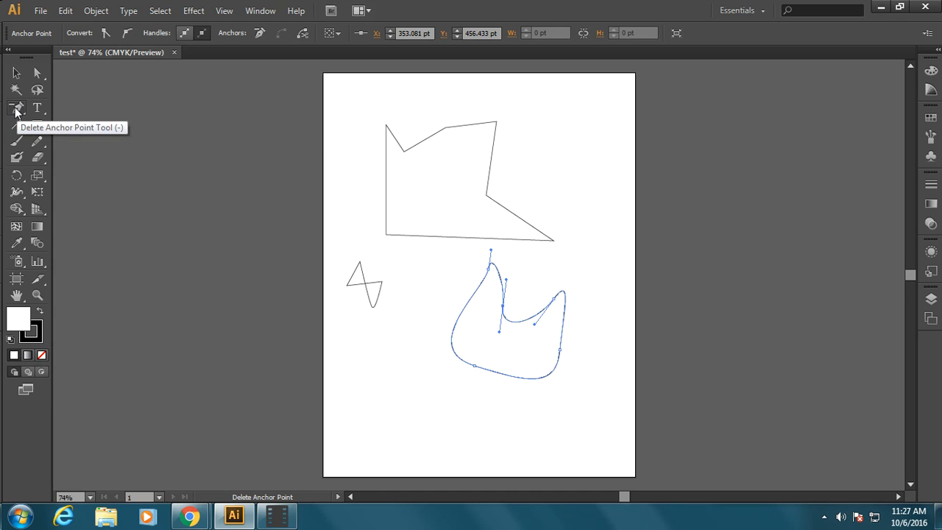
# Add four anchor points along the left vertical edge of the large straight-sided shape.
pyautogui.click(15, 111)
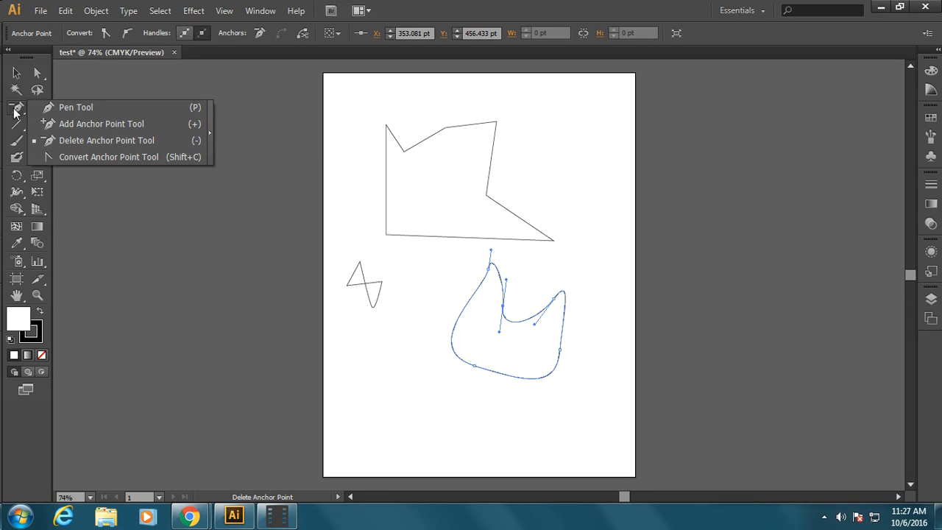
pyautogui.click(78, 124)
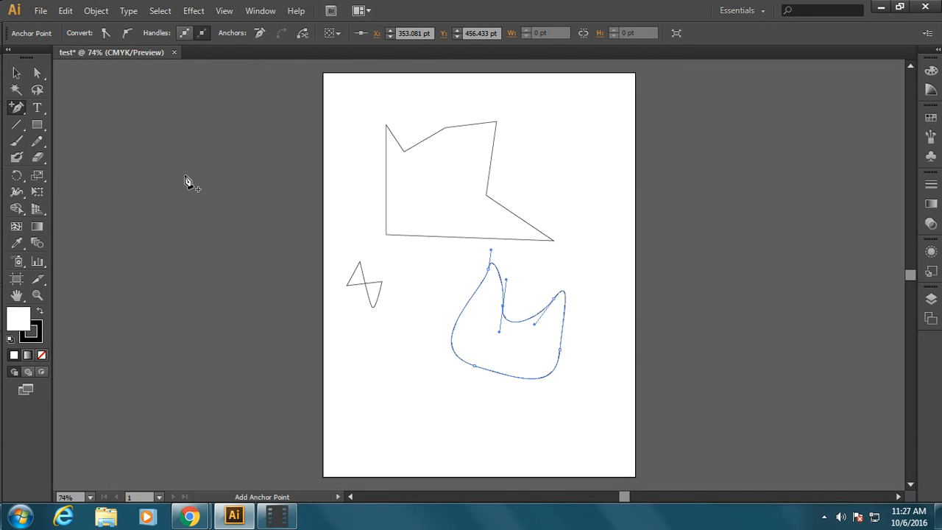
pyautogui.click(384, 153)
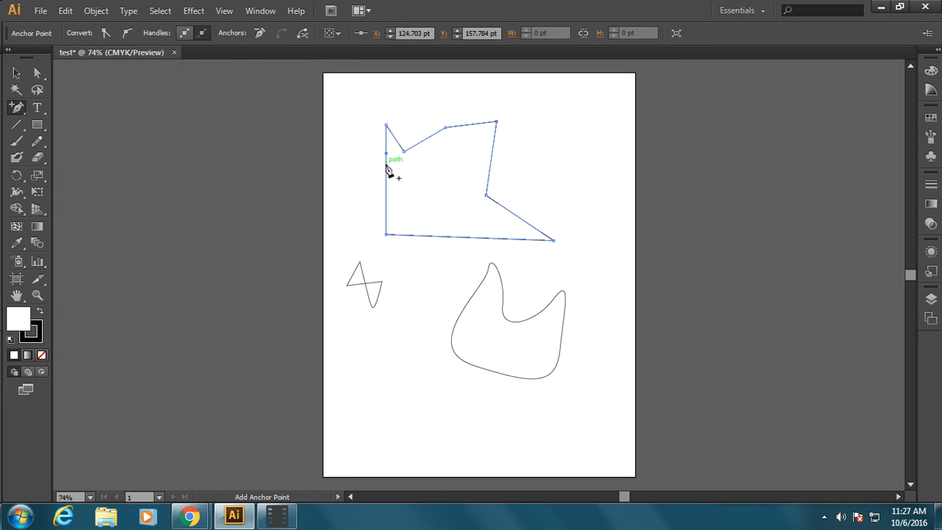
pyautogui.click(386, 170)
pyautogui.click(385, 193)
pyautogui.click(337, 189)
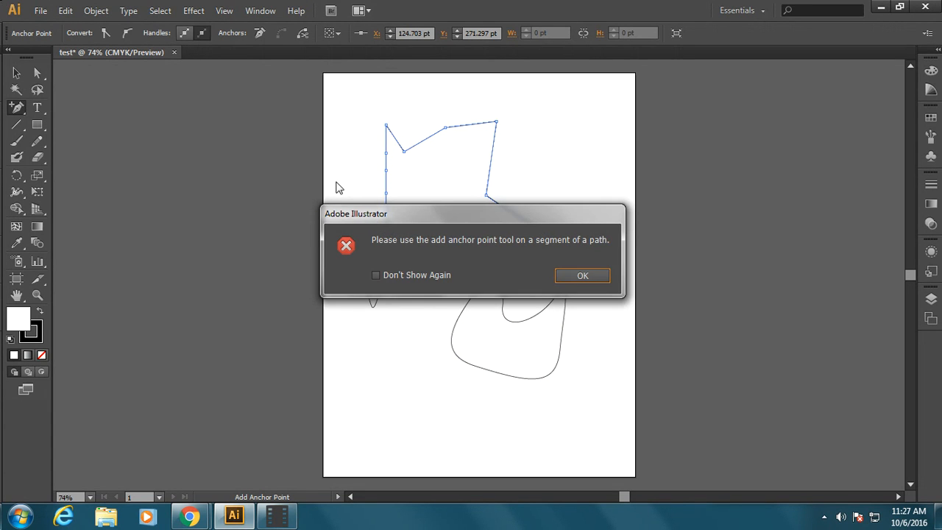
pyautogui.click(602, 278)
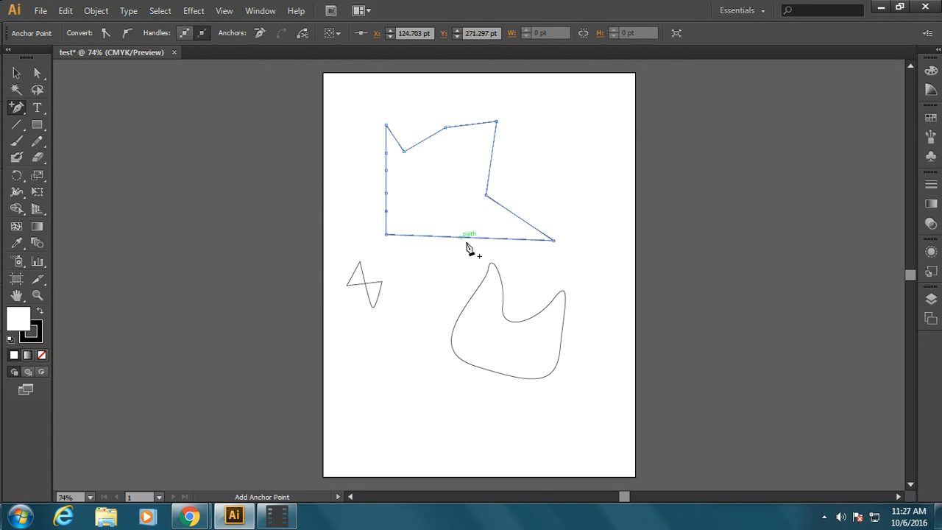
# Add three anchor points on the large shape's bottom edge, one on its lower-right slanted edge and two on its upper-right side.
pyautogui.click(410, 235)
pyautogui.click(445, 236)
pyautogui.click(501, 238)
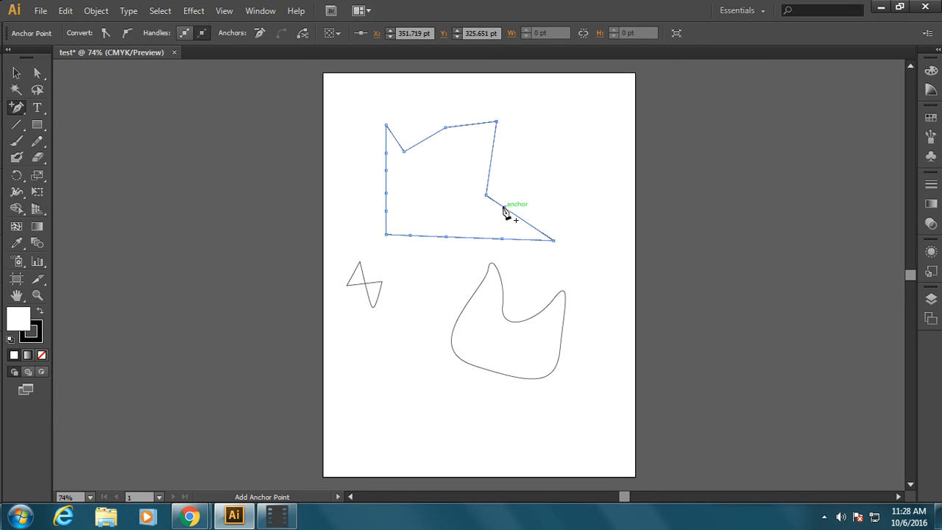
pyautogui.click(486, 162)
pyautogui.click(581, 275)
pyautogui.click(490, 164)
pyautogui.click(493, 141)
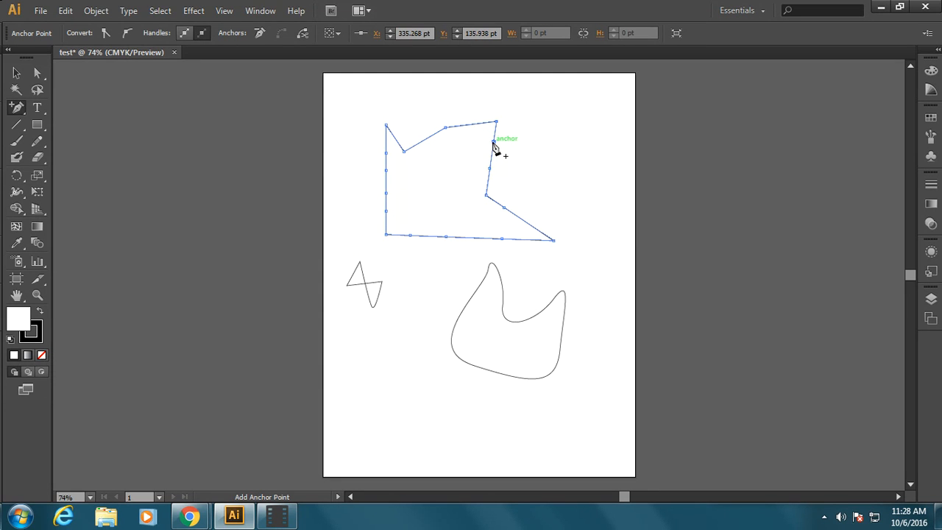
# Delete the four outer corner anchor points of the large straight-sided shape.
pyautogui.click(15, 105)
pyautogui.click(129, 140)
pyautogui.click(497, 122)
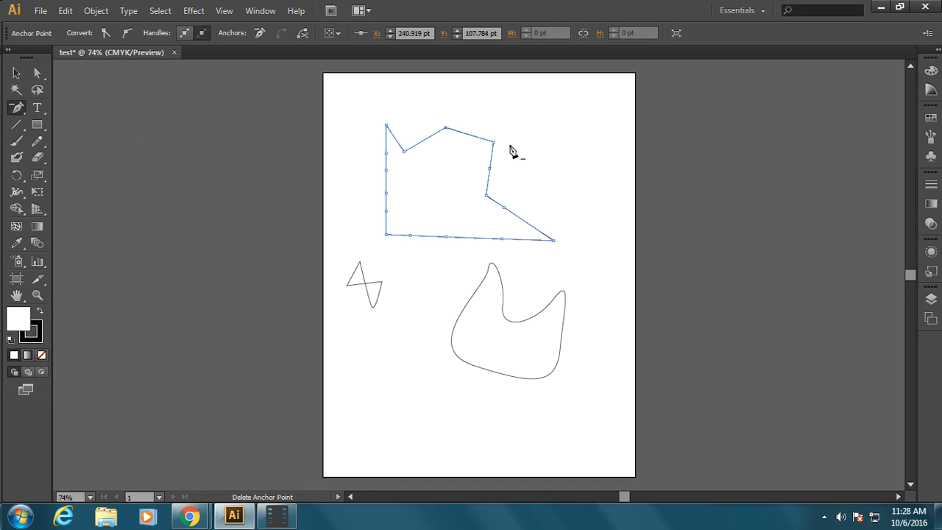
pyautogui.click(554, 241)
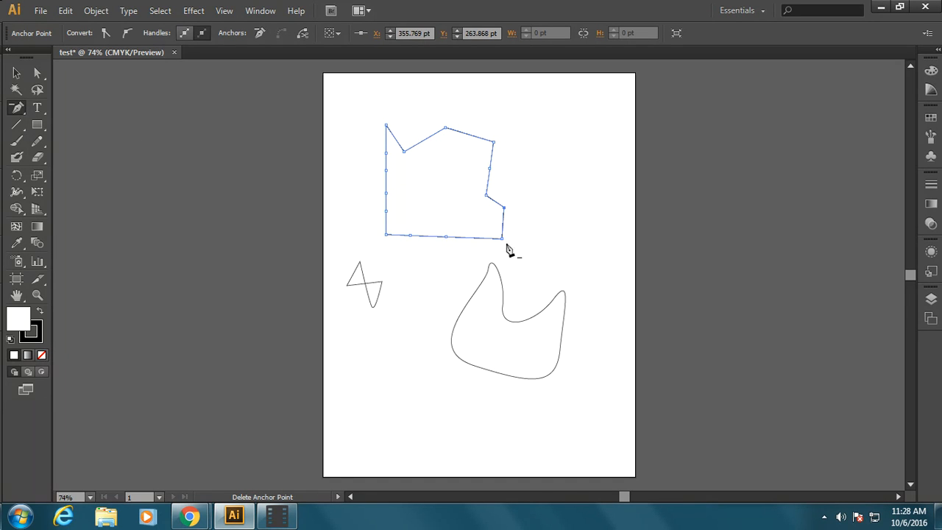
pyautogui.click(385, 235)
pyautogui.click(385, 125)
# Convert several of the large shape's anchor points into smooth curves and reshape the curve at the lower curved shape's upper-left peak.
pyautogui.click(10, 109)
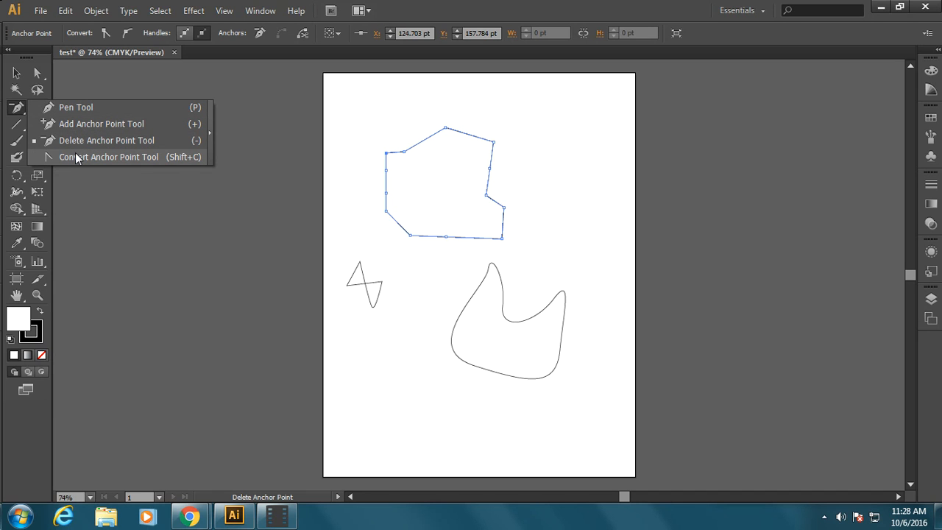
pyautogui.click(75, 156)
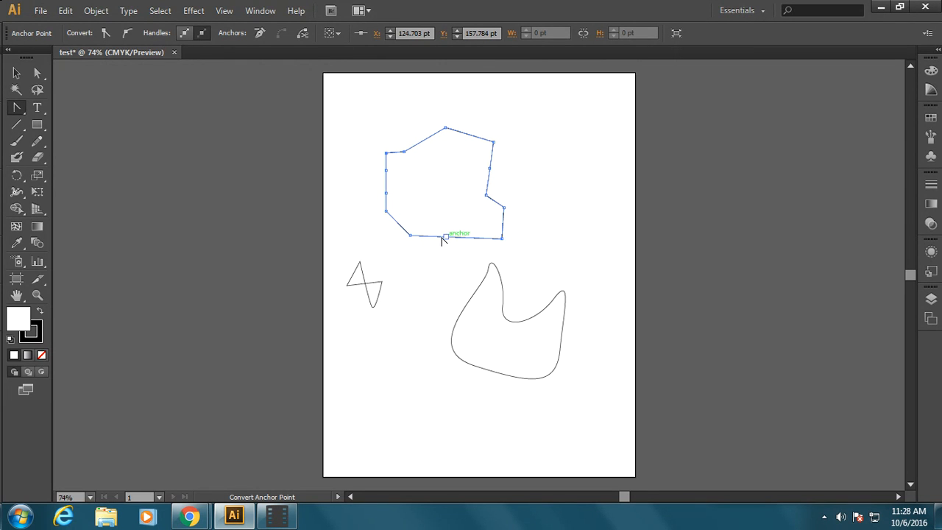
pyautogui.moveTo(444, 236); pyautogui.dragTo(438, 184)
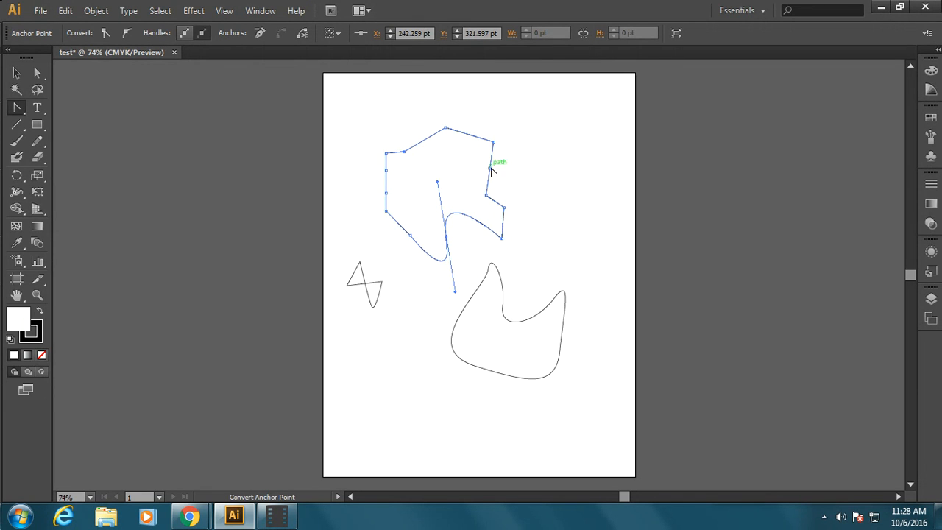
pyautogui.moveTo(488, 169); pyautogui.dragTo(544, 181)
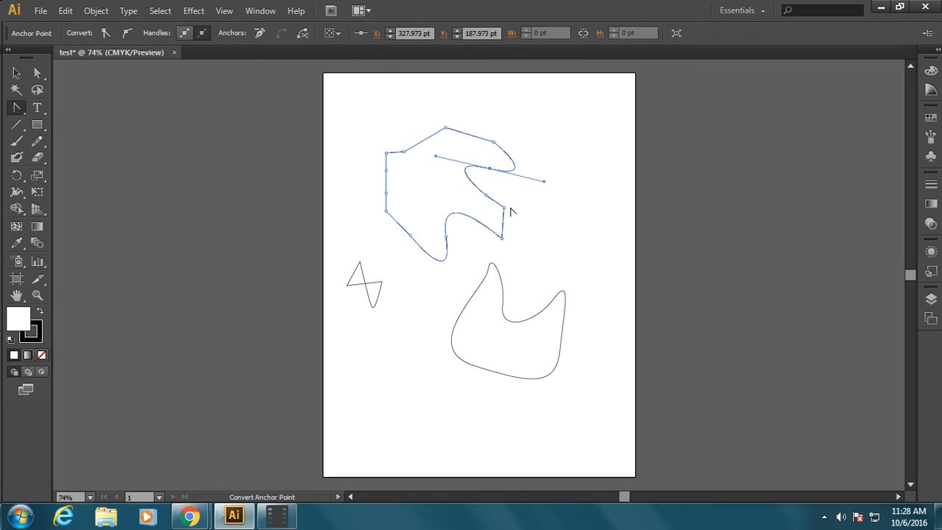
pyautogui.moveTo(503, 208); pyautogui.dragTo(533, 212)
pyautogui.moveTo(444, 129); pyautogui.dragTo(464, 85)
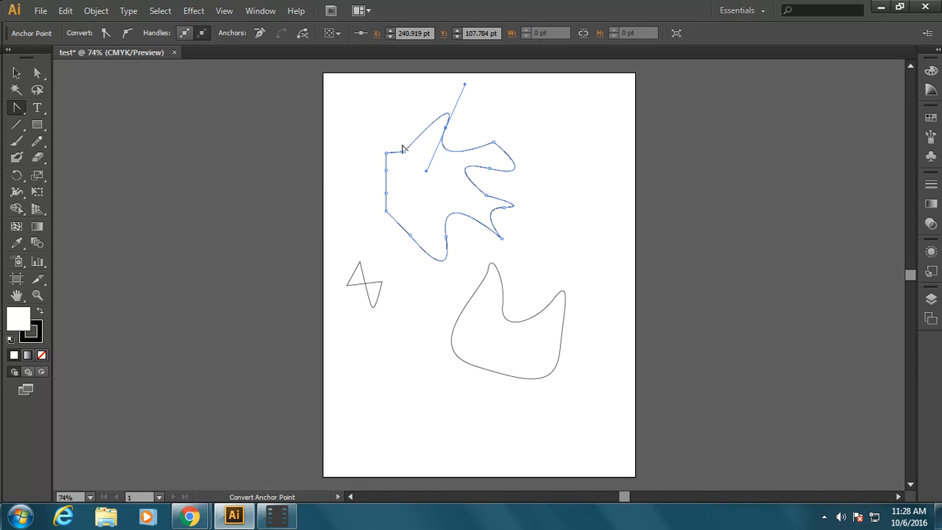
pyautogui.moveTo(386, 152); pyautogui.dragTo(354, 118)
pyautogui.moveTo(386, 193); pyautogui.dragTo(349, 218)
pyautogui.moveTo(486, 274); pyautogui.dragTo(442, 308)
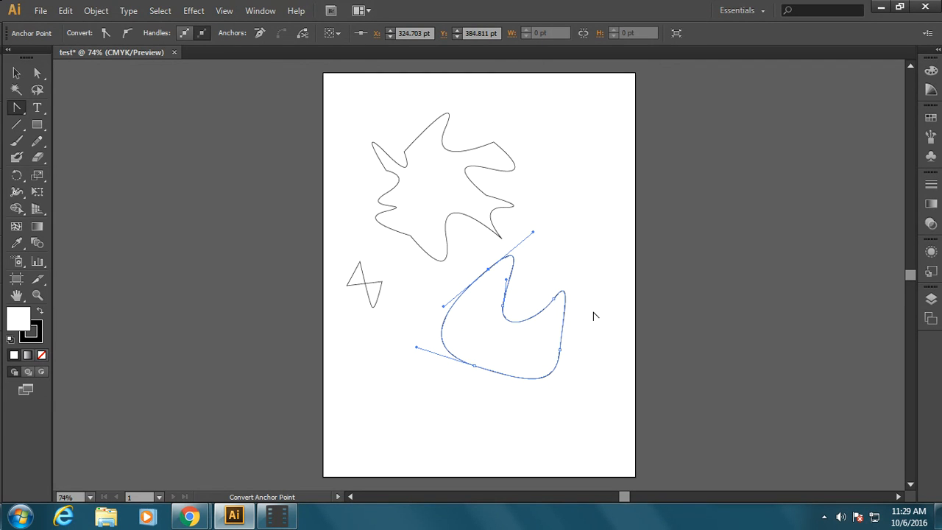
pyautogui.click(15, 110)
pyautogui.click(14, 110)
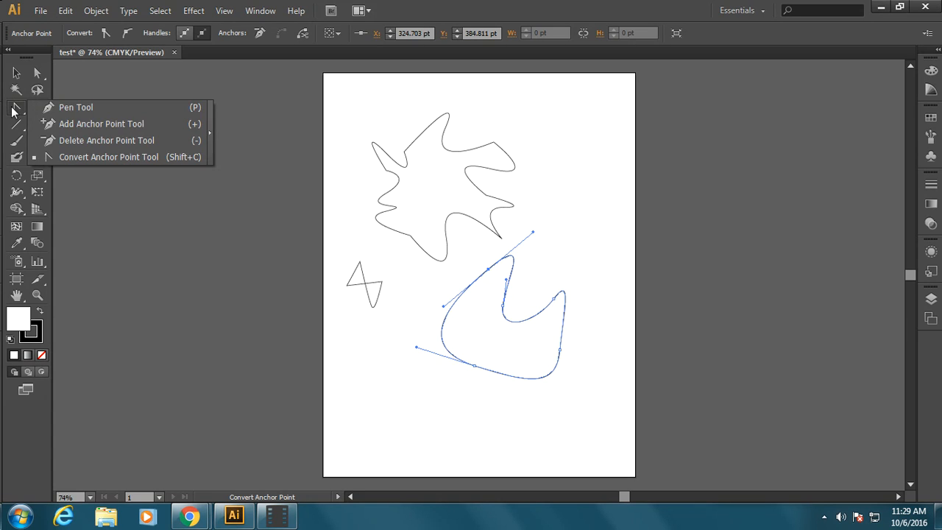
pyautogui.click(72, 155)
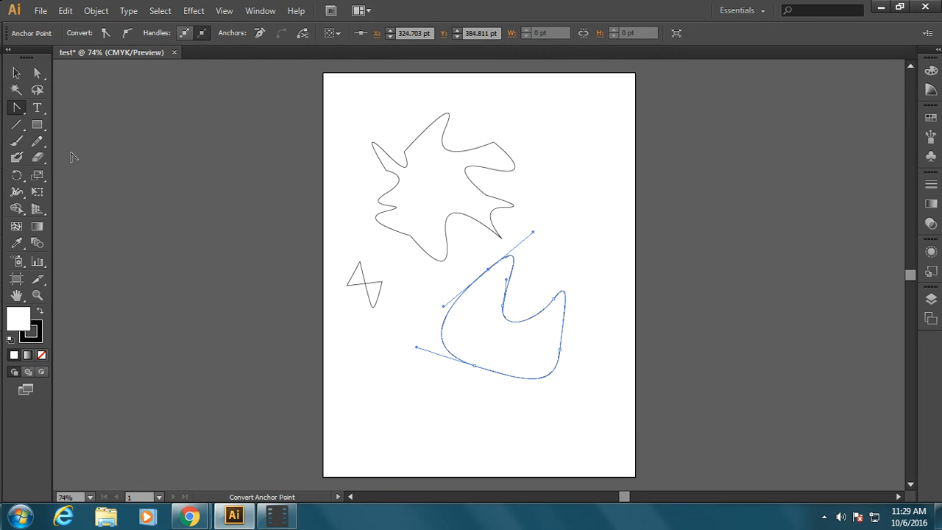